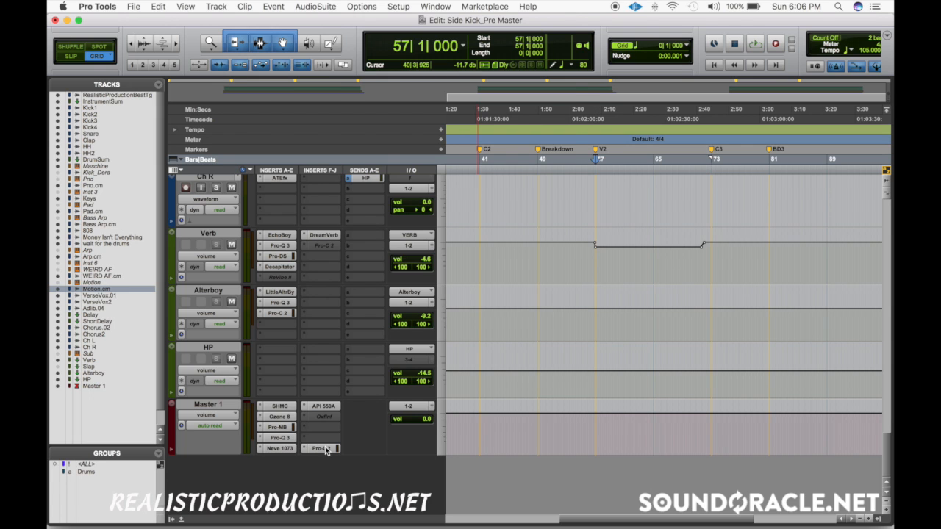
Make the Pro-L 2, API 550A, Neve 1073, Pro-Q 3 and Pro-MB inserts on Master 1 inactive
{"action": "left_click", "coordinate": [320, 448]}
{"action": "left_click", "coordinate": [323, 448], "text": "ctrl+super"}
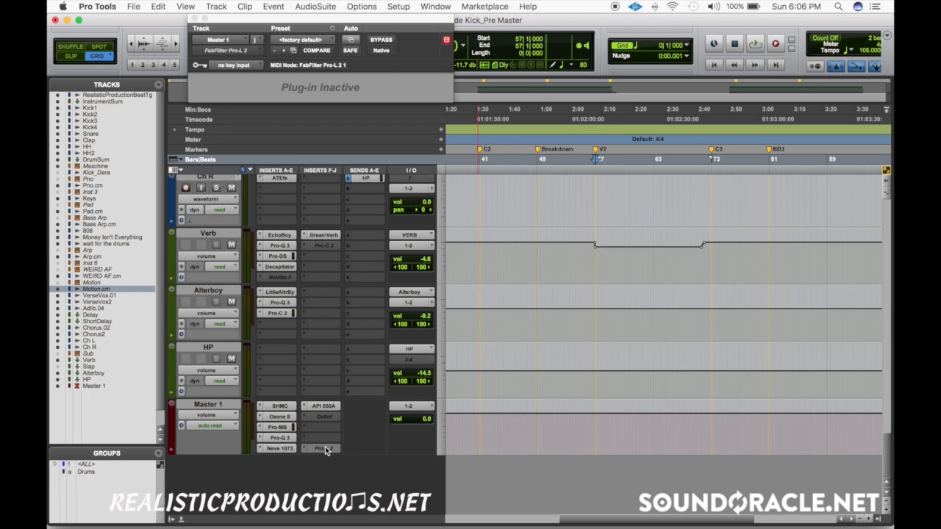
{"action": "left_click", "coordinate": [324, 405], "text": "ctrl+super"}
{"action": "left_click", "coordinate": [284, 448], "text": "ctrl+super"}
{"action": "left_click", "coordinate": [285, 438], "text": "ctrl+super"}
{"action": "left_click", "coordinate": [287, 428], "text": "ctrl+super"}
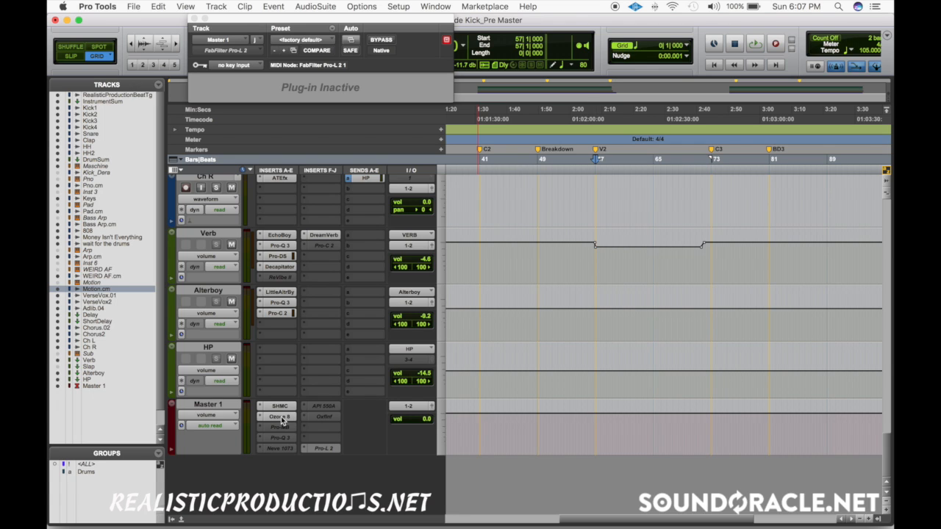
View the Ozone 8 and SHMC plug-ins on Master 1 and make both inserts inactive
{"action": "left_click", "coordinate": [283, 417], "text": "ctrl+super"}
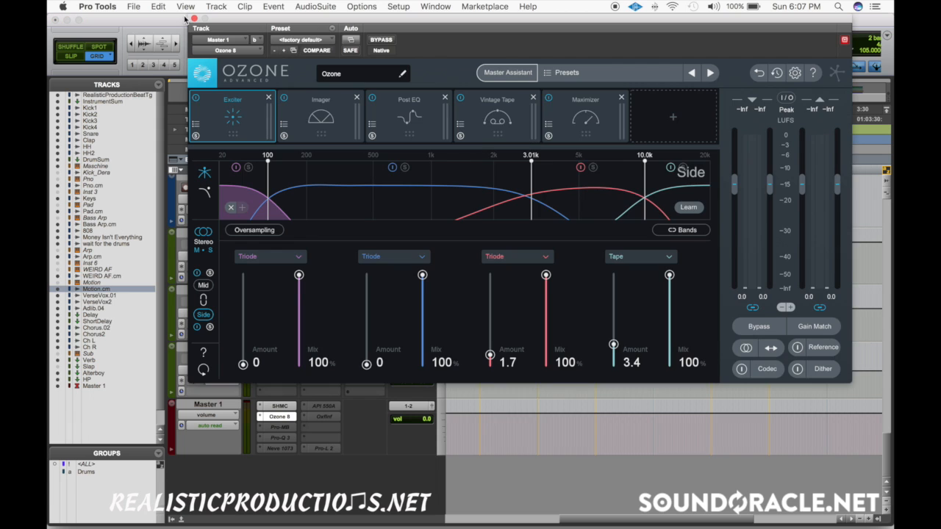
{"action": "left_click", "coordinate": [272, 419], "text": "ctrl+super"}
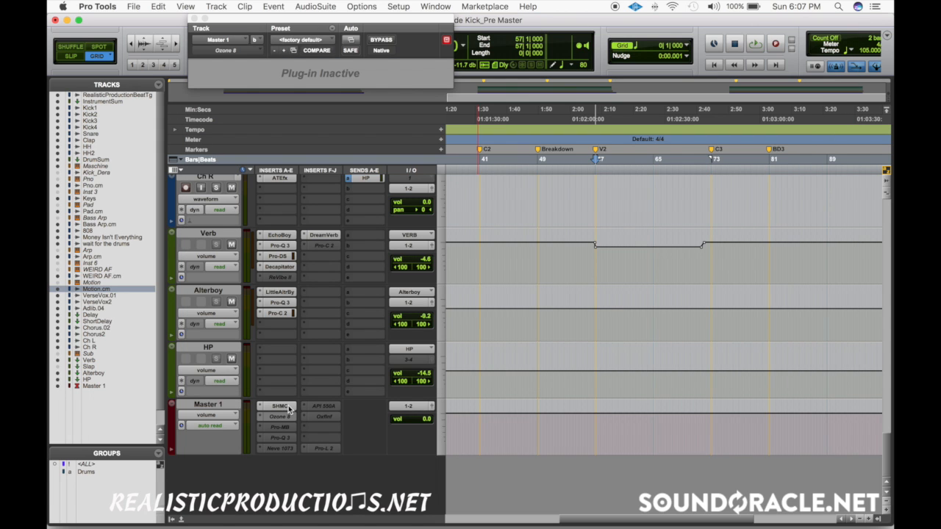
{"action": "left_click", "coordinate": [283, 406]}
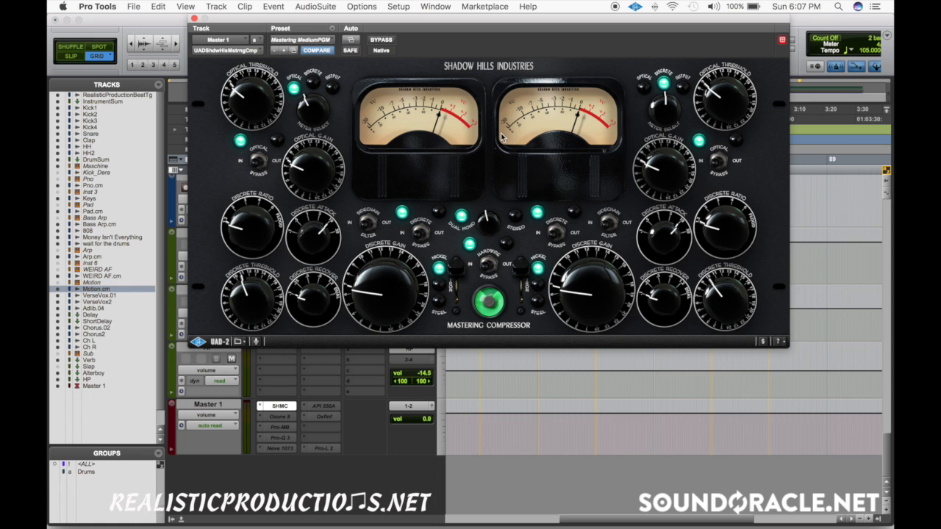
{"action": "left_click", "coordinate": [288, 412], "text": "ctrl+super"}
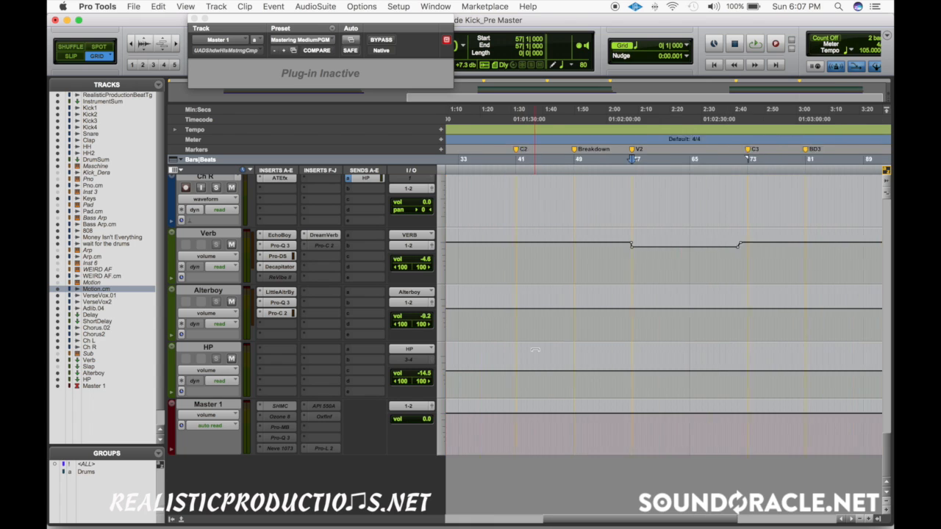
Try lowering the Master 1 volume to -7.9 dB and reset it to 0.0
{"action": "left_click", "coordinate": [595, 324]}
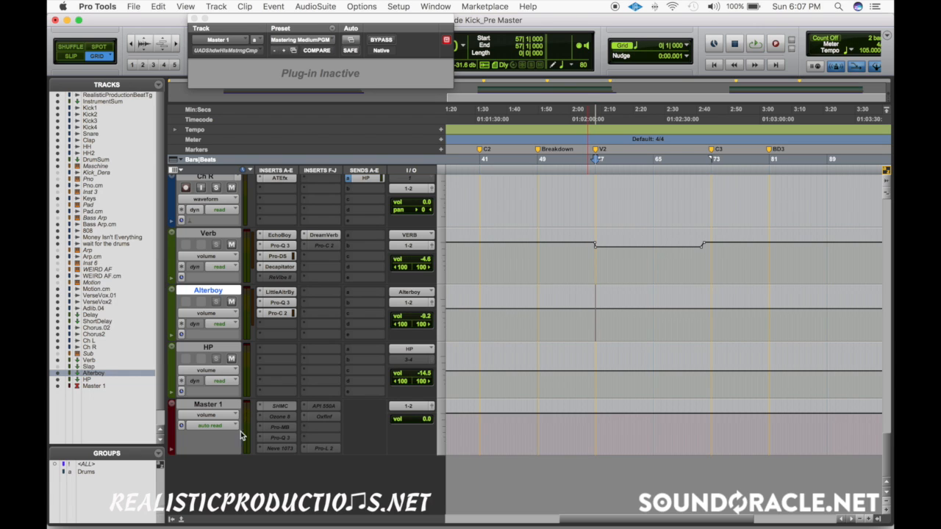
{"action": "left_click_drag", "start_coordinate": [413, 419], "coordinate": [415, 425]}
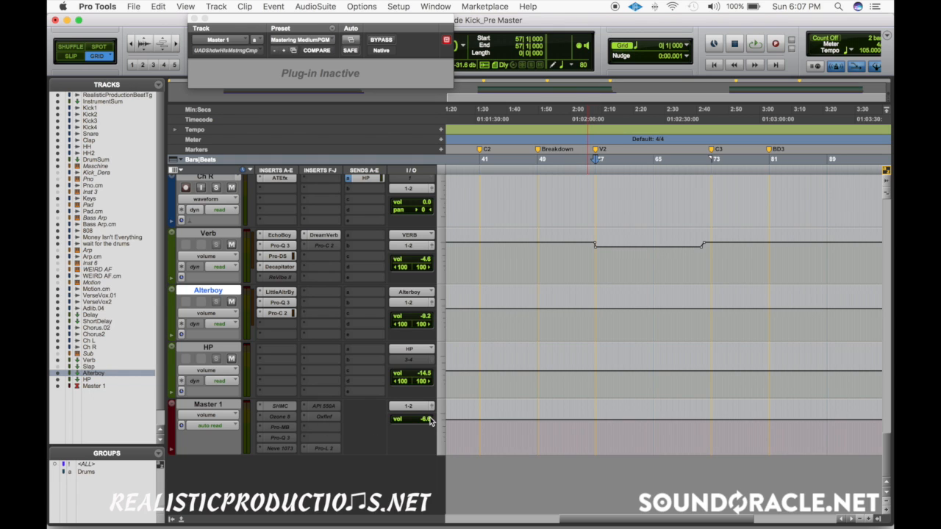
{"action": "left_click_drag", "start_coordinate": [427, 419], "coordinate": [408, 423]}
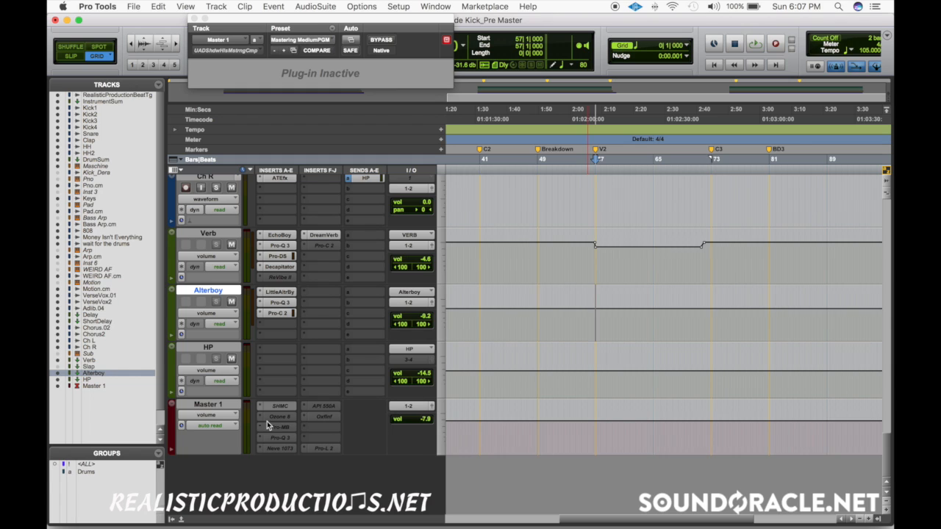
{"action": "left_click", "coordinate": [426, 418], "text": "alt"}
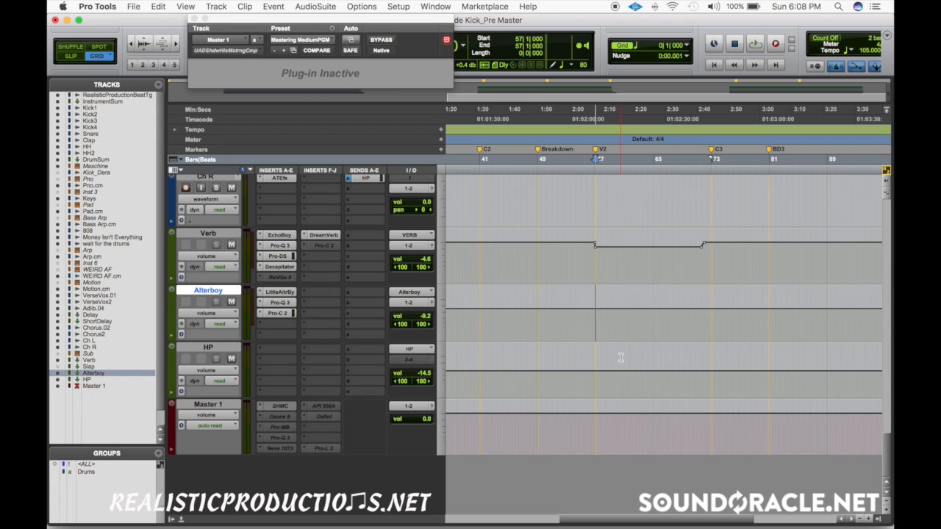
Create a Mix/Edit group named Song from the selected audio tracks
{"action": "scroll", "coordinate": [621, 358], "scroll_direction": "up", "scroll_amount": 1}
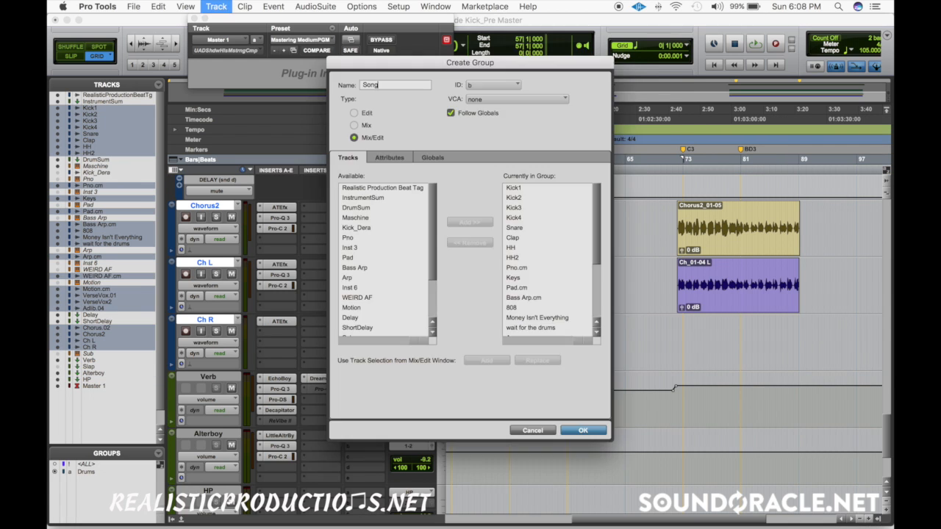
{"action": "key", "text": "Return"}
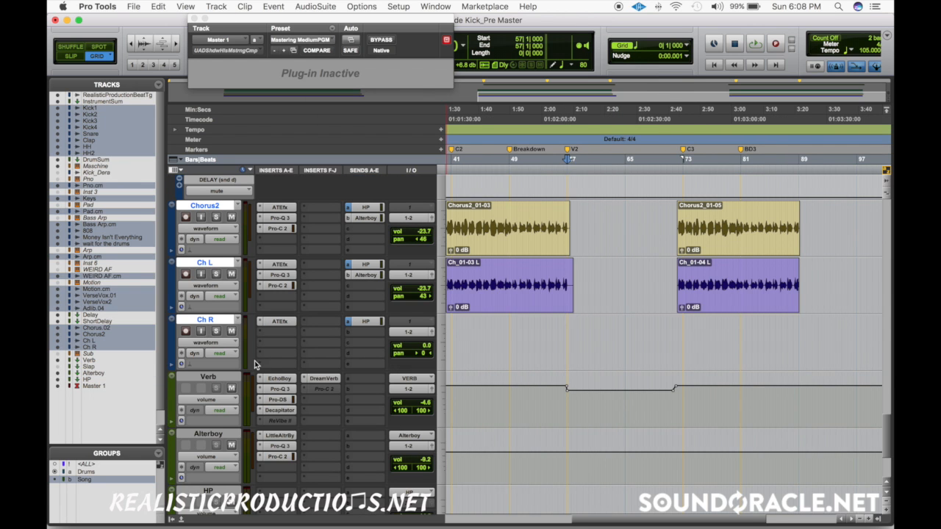
{"action": "scroll", "coordinate": [459, 294], "scroll_direction": "left", "scroll_amount": 1}
{"action": "scroll", "coordinate": [489, 311], "scroll_direction": "right", "scroll_amount": 2}
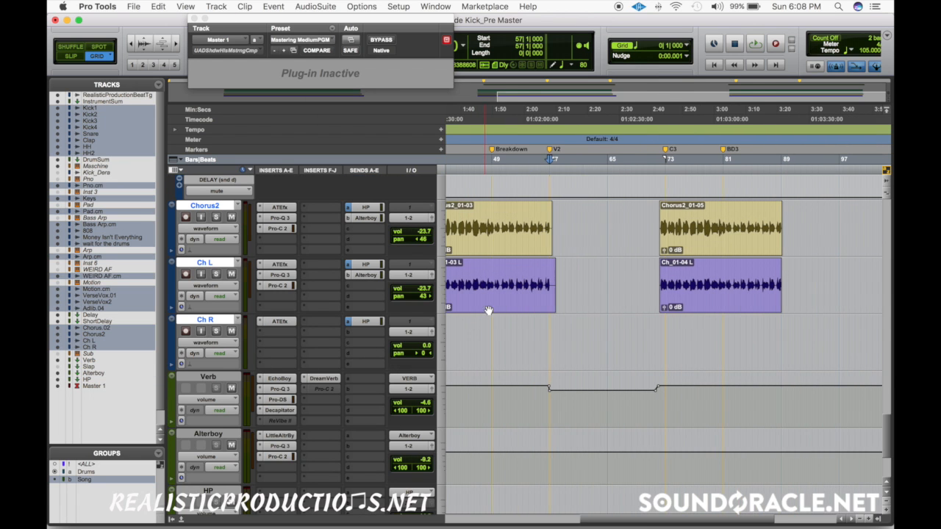
Place the edit cursor at 57|4|000 just after V2 and open the mixer to examine the Song group and Master 1 levels
{"action": "left_click", "coordinate": [420, 293]}
{"action": "left_click_drag", "start_coordinate": [418, 293], "coordinate": [420, 295]}
{"action": "left_click", "coordinate": [556, 333]}
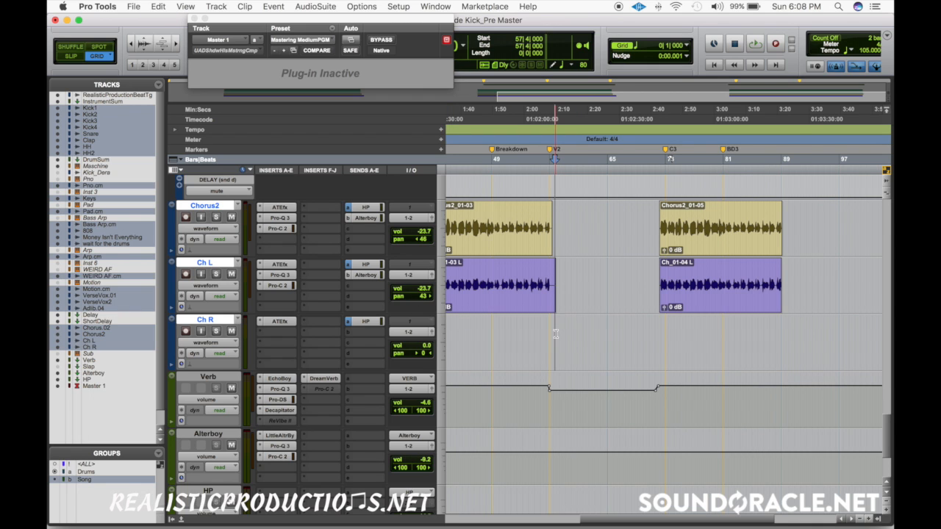
{"action": "key", "text": "t"}
{"action": "scroll", "coordinate": [556, 333], "scroll_direction": "right", "scroll_amount": 1}
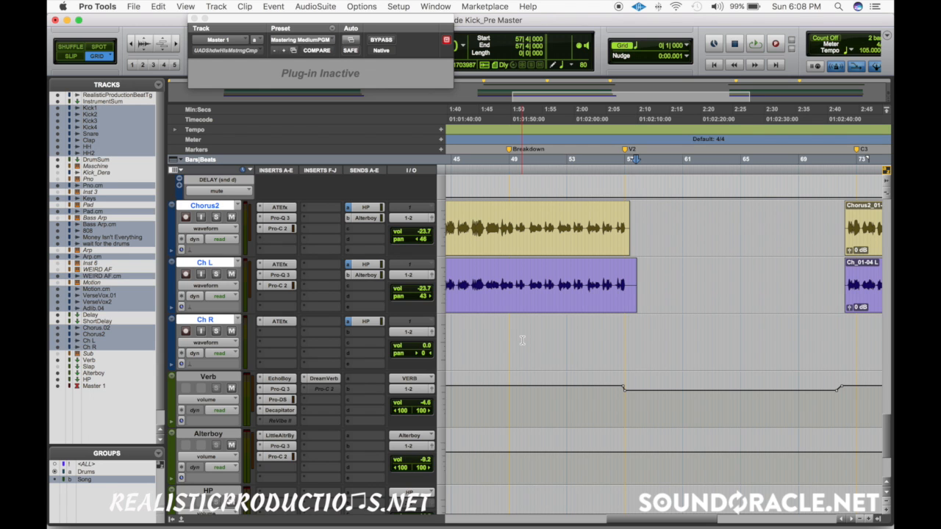
{"action": "key", "text": "super+equal"}
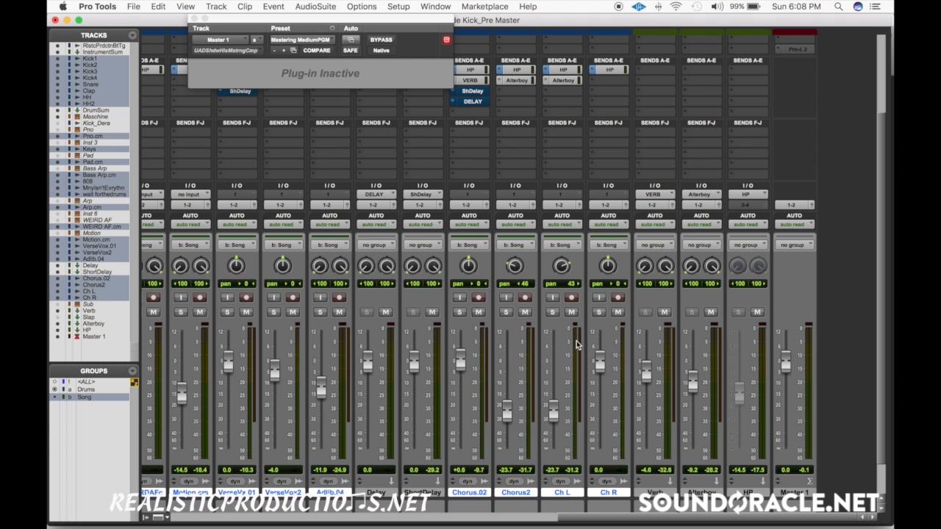
{"action": "key", "text": "space"}
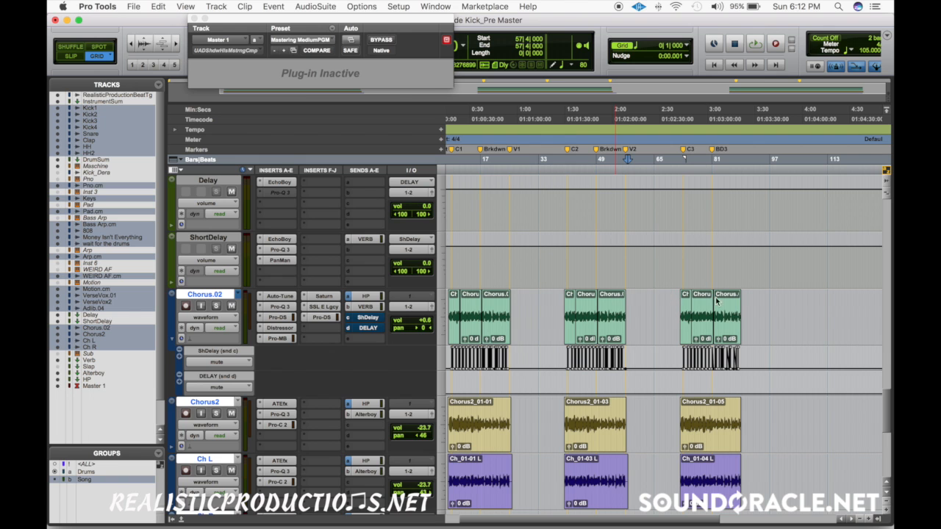
Return to the song start and play from there, examining closely where the audio of the first clips begins
{"action": "scroll", "coordinate": [724, 296], "scroll_direction": "left", "scroll_amount": 2}
{"action": "scroll", "coordinate": [696, 295], "scroll_direction": "up", "scroll_amount": 5}
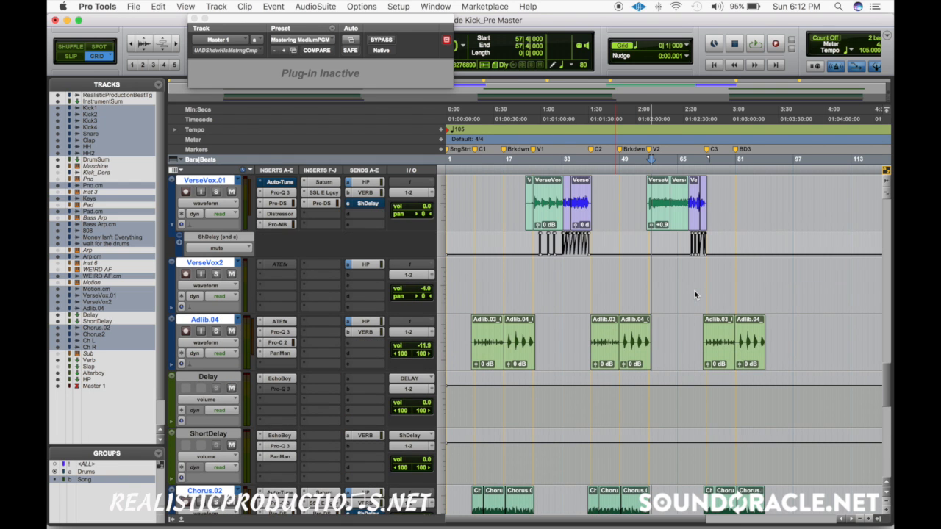
{"action": "key", "text": "Return"}
{"action": "key", "text": "super+]"}
{"action": "key", "text": "super+]"}
{"action": "key", "text": "super+]"}
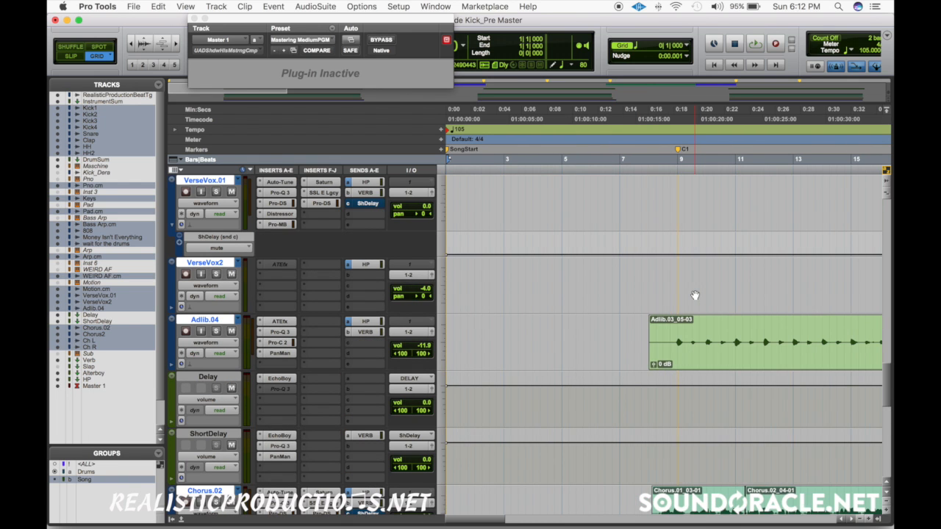
{"action": "scroll", "coordinate": [695, 294], "scroll_direction": "up", "scroll_amount": 10}
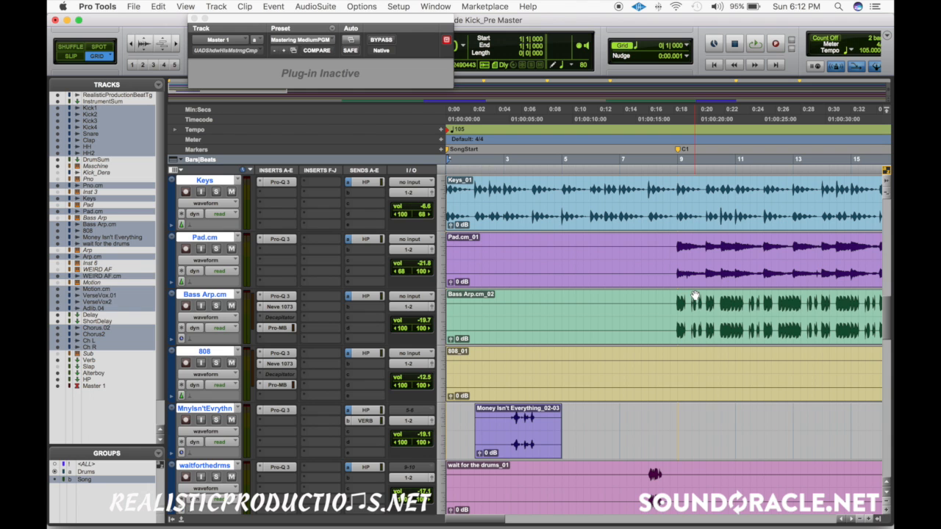
{"action": "key", "text": "super+]"}
{"action": "key", "text": "super+]"}
{"action": "key", "text": "super+]"}
{"action": "key", "text": "super+]"}
{"action": "key", "text": "super+]"}
{"action": "key", "text": "super+]"}
{"action": "key", "text": "super+]"}
{"action": "key", "text": "space"}
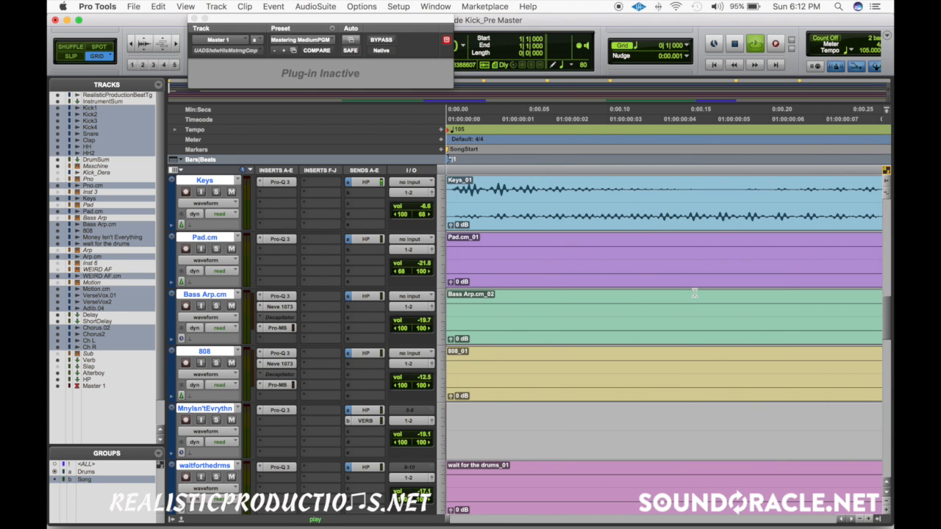
Zoom out to view the full length of the song and stop playback
{"action": "key", "text": "super+["}
{"action": "key", "text": "super+["}
{"action": "key", "text": "super+["}
{"action": "key", "text": "super+["}
{"action": "key", "text": "super+["}
{"action": "key", "text": "super+["}
{"action": "key", "text": "super+["}
{"action": "key", "text": "super+["}
{"action": "key", "text": "super+["}
{"action": "key", "text": "super+["}
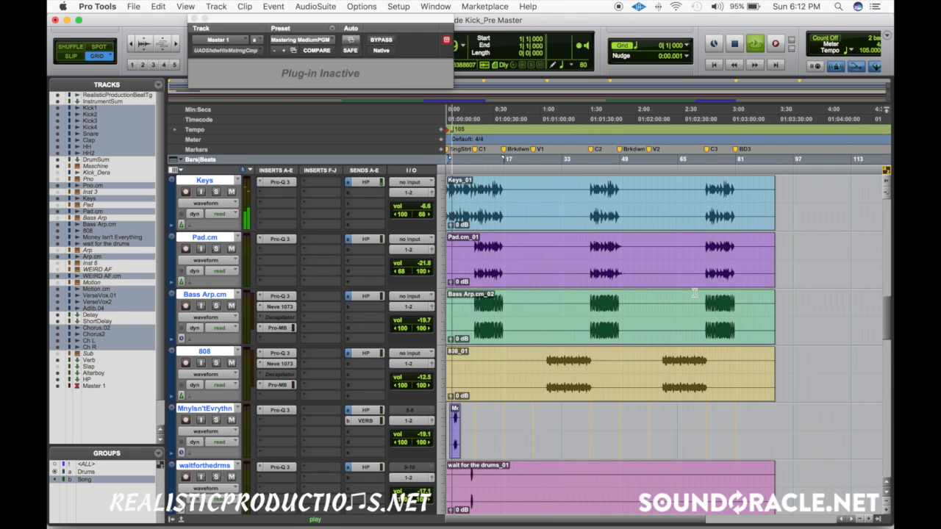
{"action": "key", "text": "space"}
Select all the song's clips and move them one beat later, starting at 1|2|000
{"action": "scroll", "coordinate": [533, 390], "scroll_direction": "up", "scroll_amount": 5}
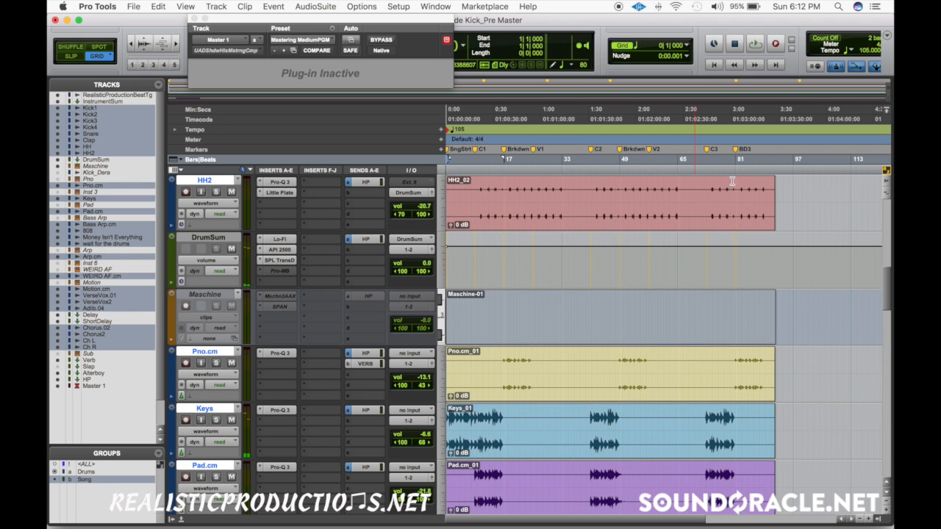
{"action": "left_click_drag", "start_coordinate": [810, 195], "coordinate": [754, 197]}
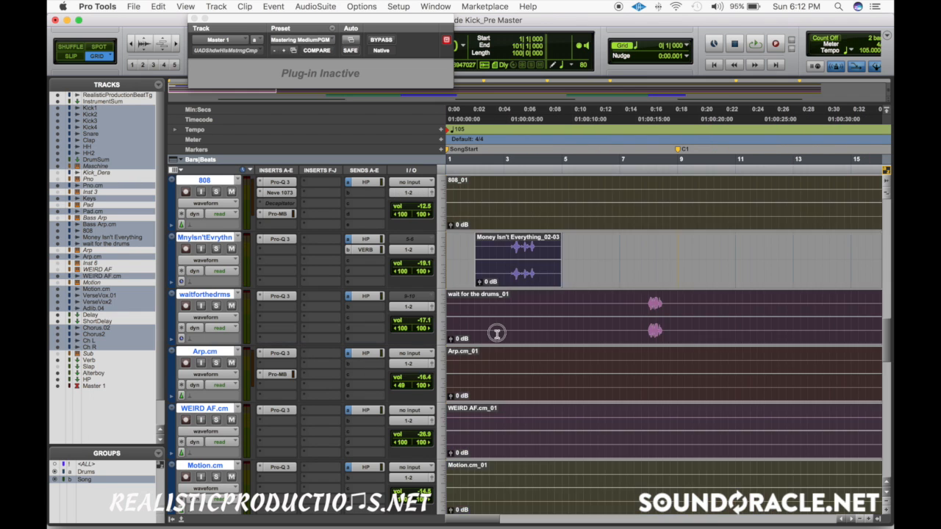
{"action": "left_click_drag", "start_coordinate": [498, 332], "coordinate": [503, 335]}
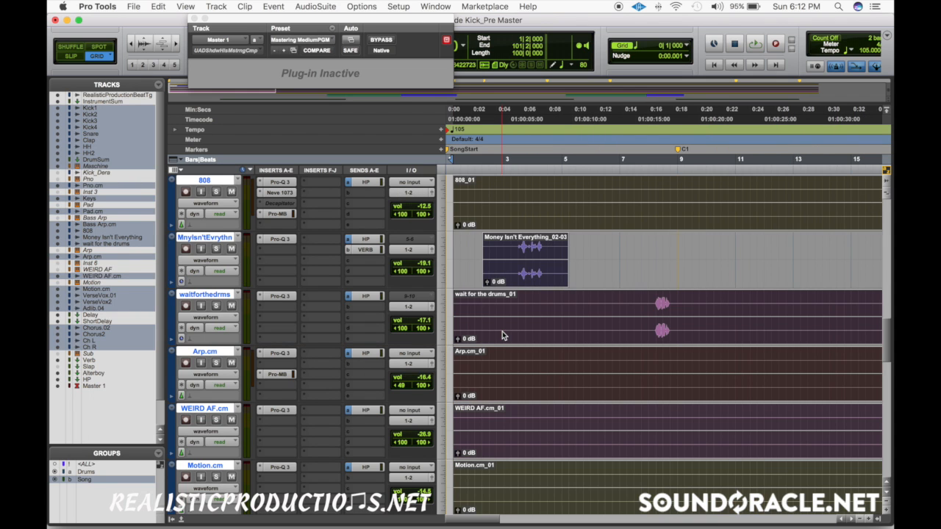
Play from the session start to check the one-beat silence before the clips
{"action": "key", "text": "super+]"}
{"action": "key", "text": "super+]"}
{"action": "key", "text": "super+]"}
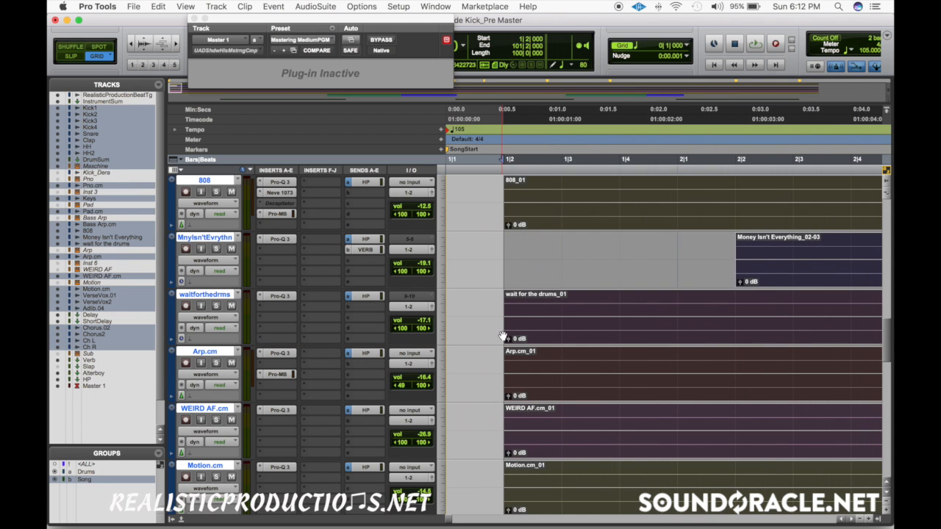
{"action": "scroll", "coordinate": [497, 194], "scroll_direction": "up", "scroll_amount": 1}
{"action": "key", "text": "Return"}
{"action": "key", "text": "space"}
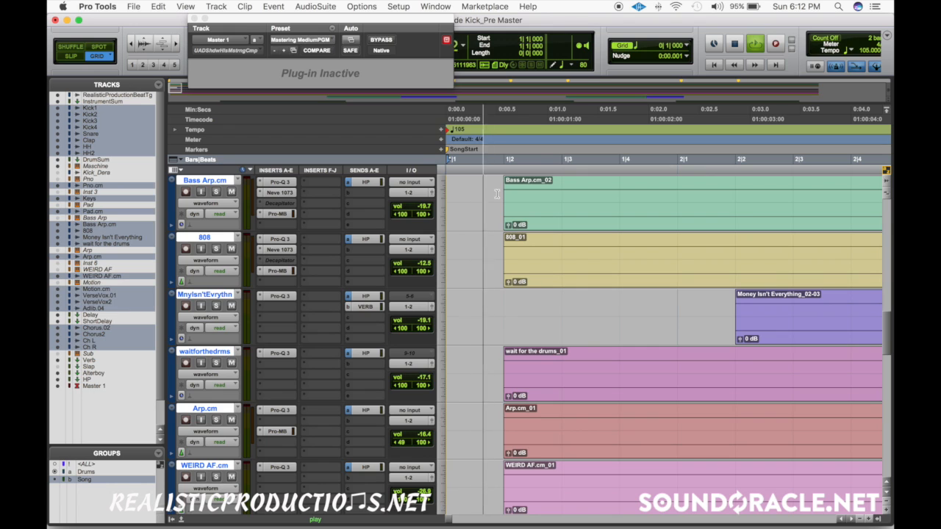
{"action": "key", "text": "space"}
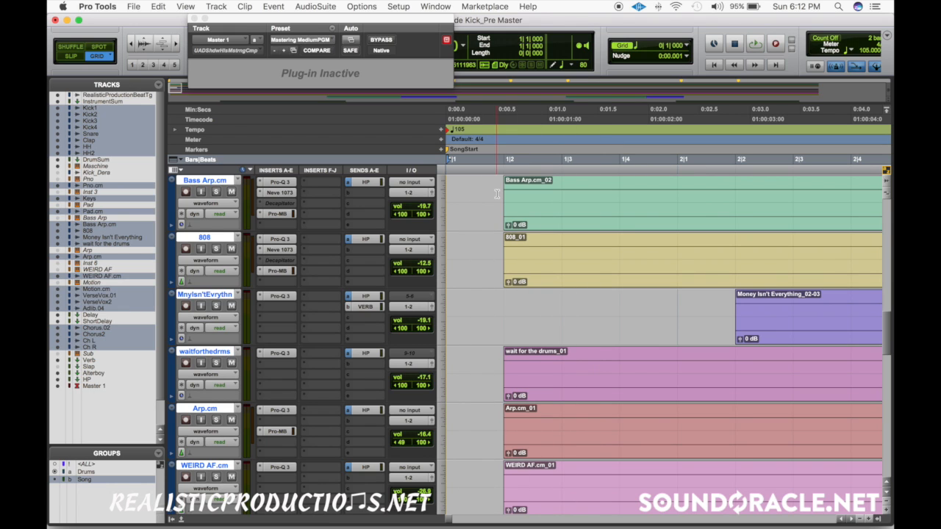
Place the edit cursor at 1|2|000 and zoom out to examine the whole arrangement up to the clip ends
{"action": "left_click", "coordinate": [497, 194]}
{"action": "key", "text": "r"}
{"action": "key", "text": "r"}
{"action": "key", "text": "r"}
{"action": "key", "text": "r"}
{"action": "key", "text": "r"}
{"action": "key", "text": "r"}
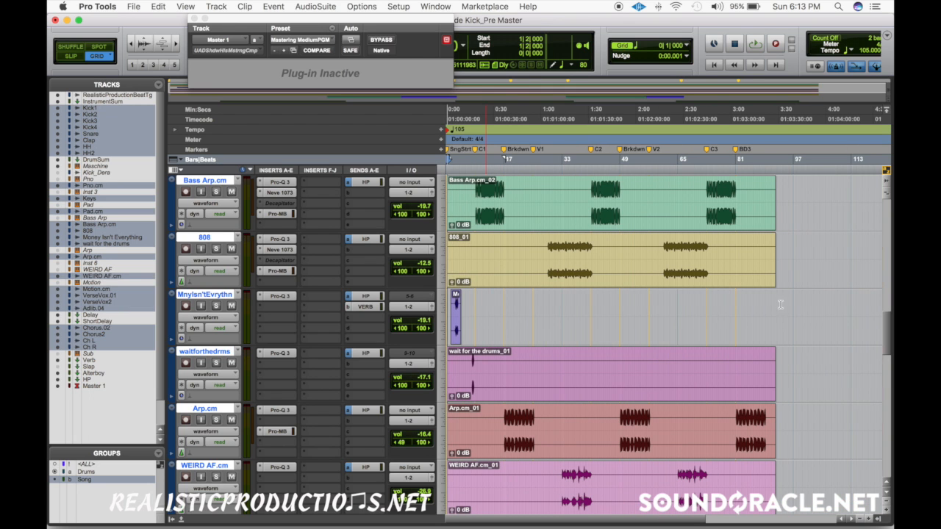
{"action": "scroll", "coordinate": [818, 328], "scroll_direction": "right", "scroll_amount": 1}
{"action": "scroll", "coordinate": [808, 327], "scroll_direction": "up", "scroll_amount": 5}
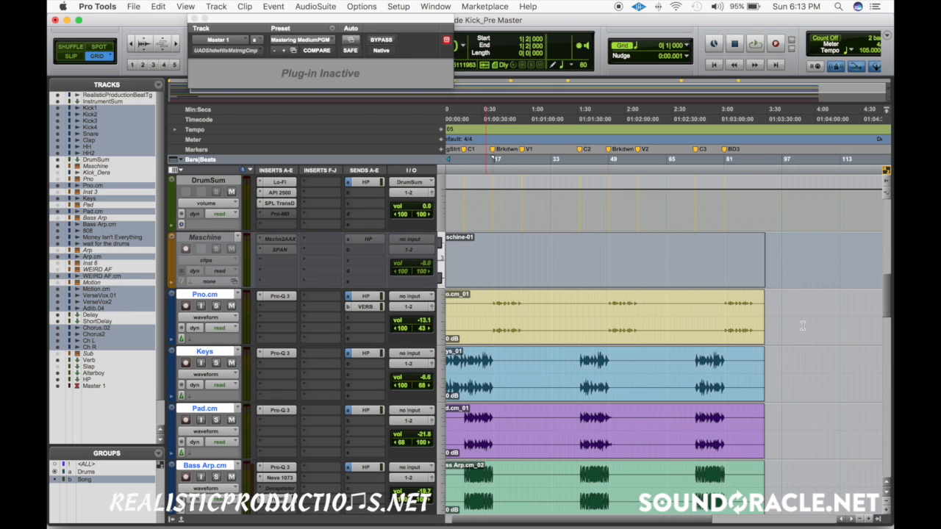
Select the song across the grouped tracks from 1|1|000 to 94|2|000, including the space before and after the clips
{"action": "left_click", "coordinate": [747, 304]}
{"action": "key", "text": "r"}
{"action": "key", "text": "r"}
{"action": "key", "text": "r"}
{"action": "key", "text": "t"}
{"action": "key", "text": "t"}
{"action": "key", "text": "t"}
{"action": "key", "text": "t"}
{"action": "key", "text": "t"}
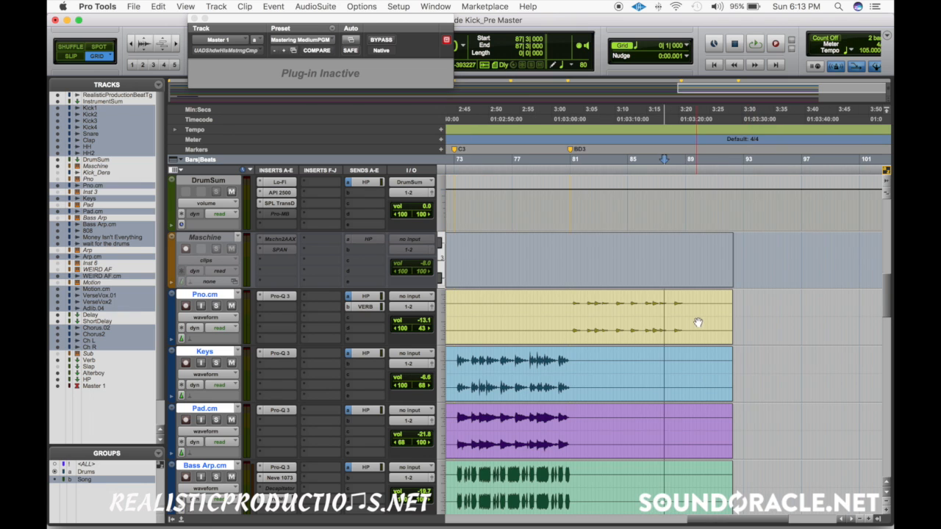
{"action": "left_click", "coordinate": [757, 301]}
{"action": "left_click_drag", "start_coordinate": [757, 300], "coordinate": [538, 344]}
{"action": "key", "text": "shift+Return"}
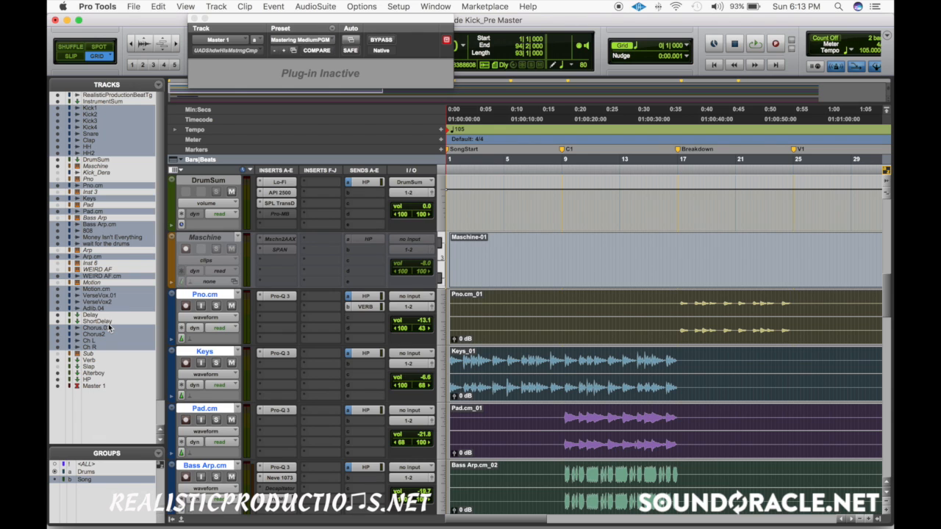
Switch from the mixer back to the edit timeline and view the section between V2 and C3
{"action": "left_click", "coordinate": [564, 417]}
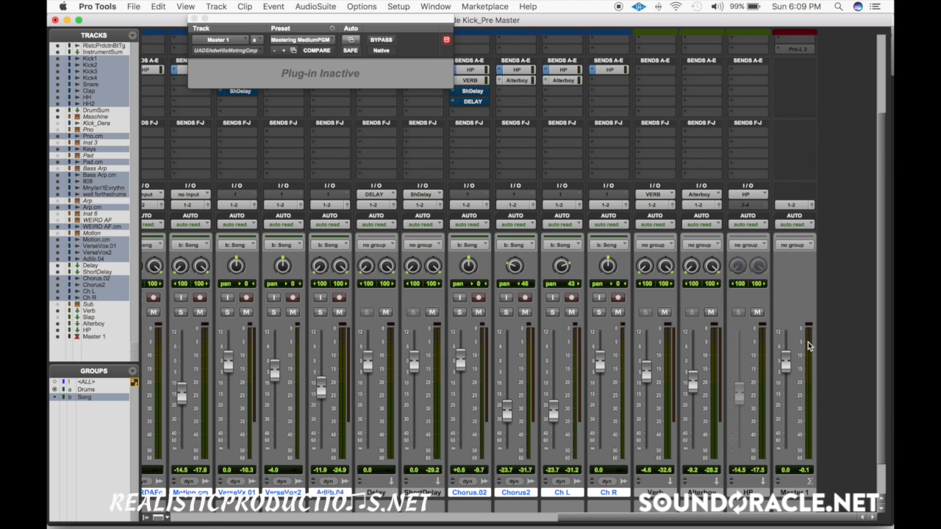
{"action": "key", "text": "super+equal"}
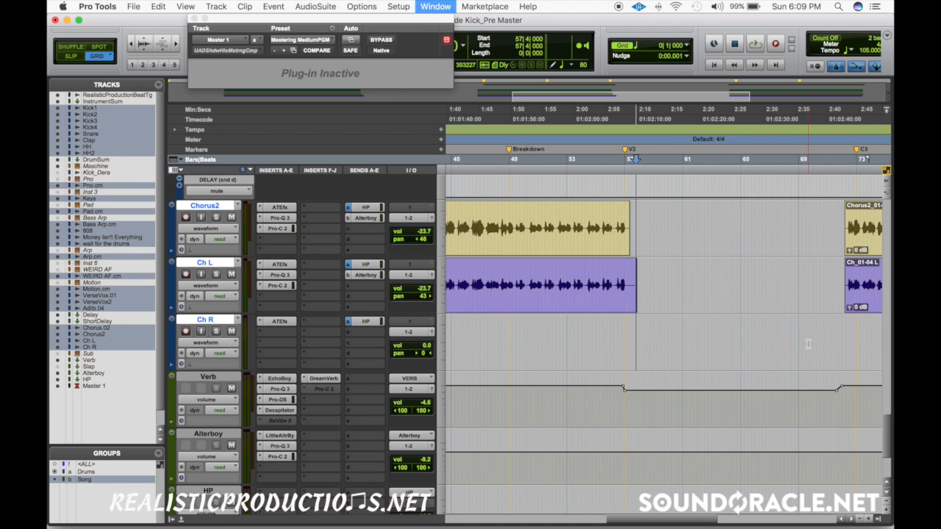
{"action": "scroll", "coordinate": [689, 361], "scroll_direction": "right", "scroll_amount": 3}
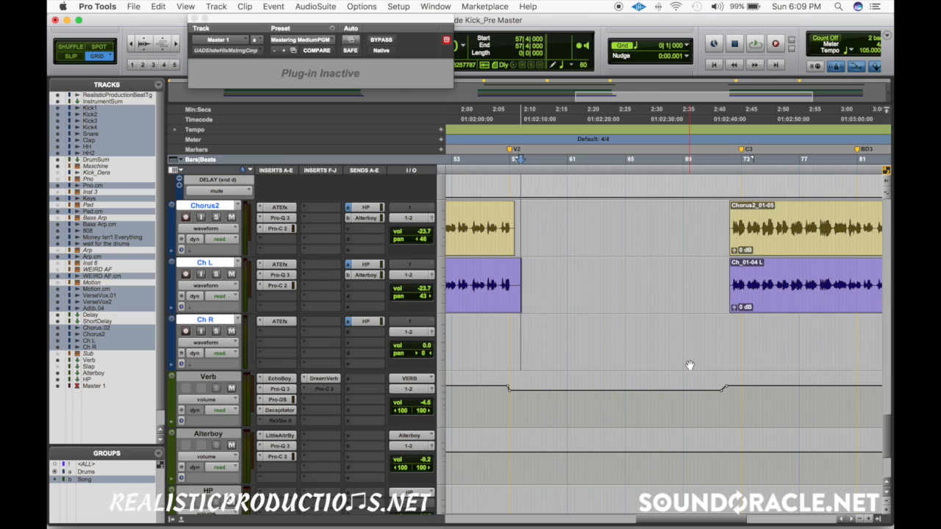
Open the bounce settings for the selected song and check the sample rate and bit depth of Side Kick_A Maj_105BPM.wav in Finder
{"action": "key", "text": "super+alt+b"}
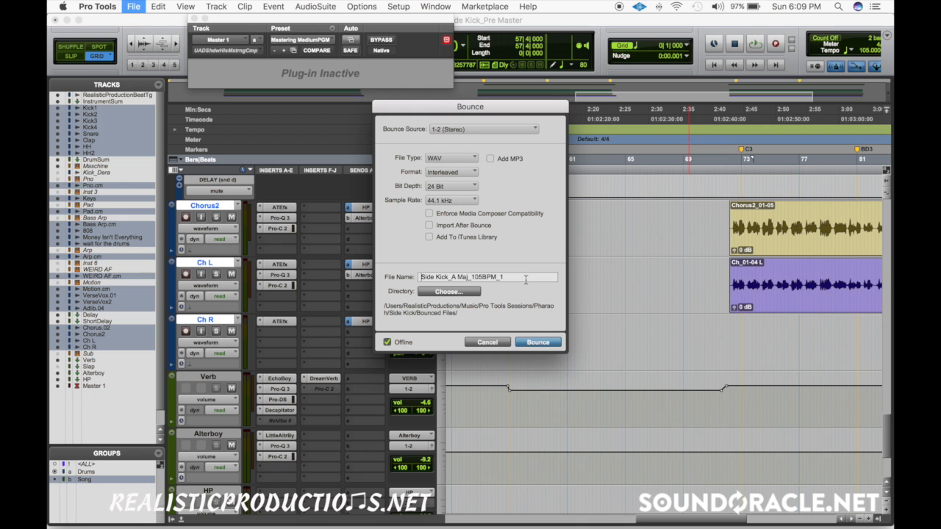
{"action": "key", "text": "super+Tab"}
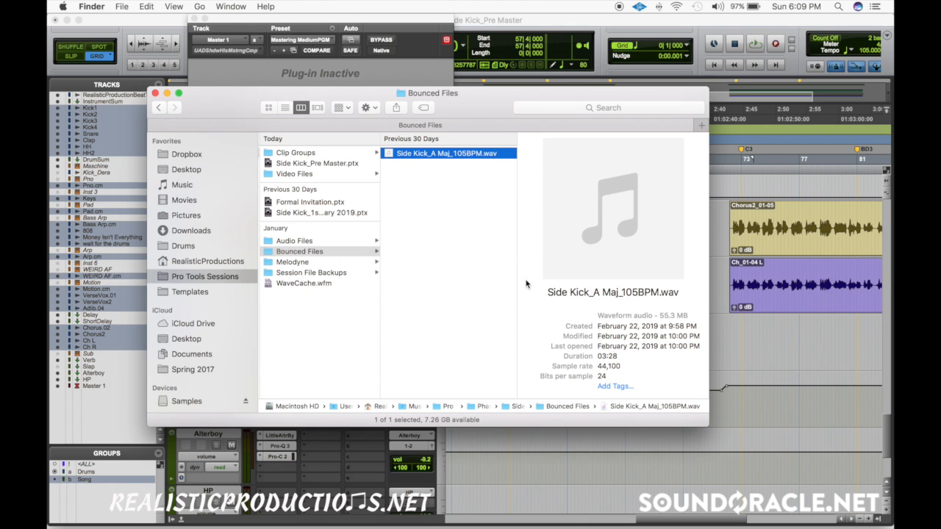
{"action": "left_click", "coordinate": [600, 366]}
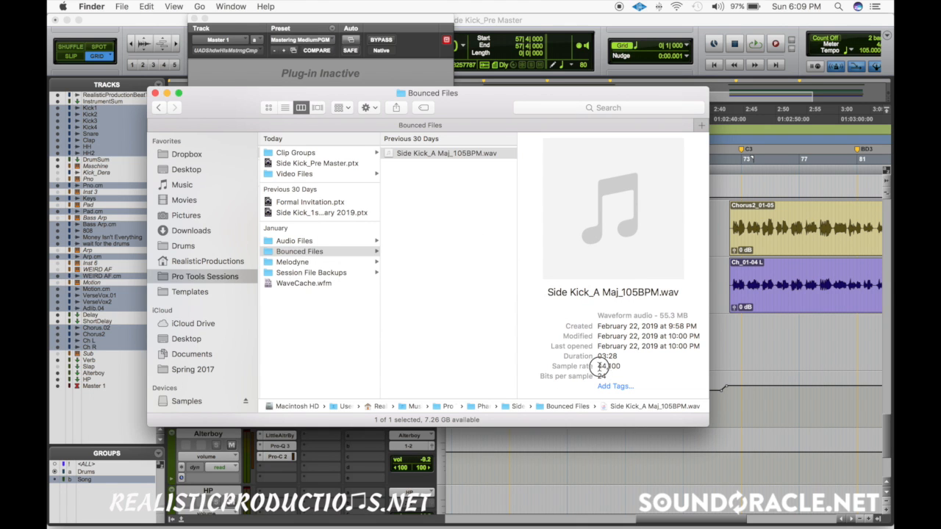
{"action": "double_click", "coordinate": [600, 367]}
{"action": "left_click", "coordinate": [604, 372]}
{"action": "key", "text": "super+Tab"}
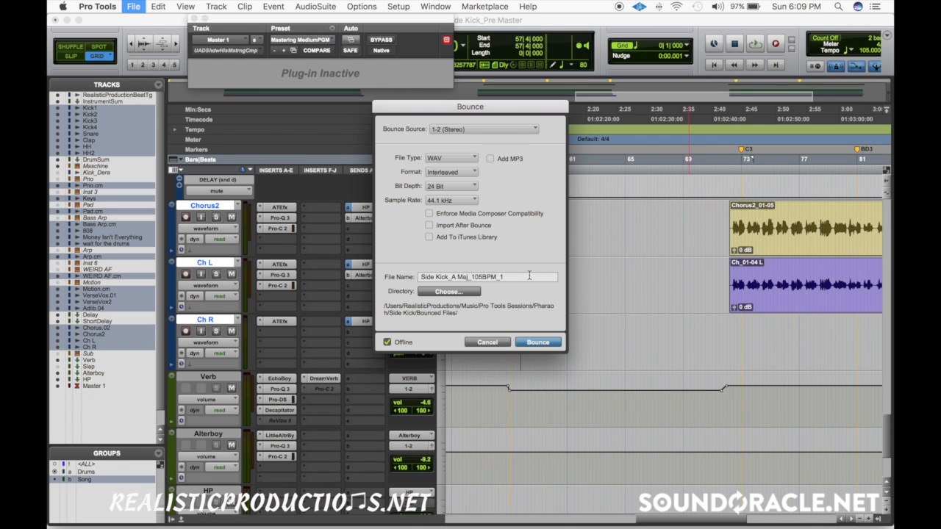
Name the bounce file "Side Kick_Pharaoh_Premaster_10 March 2019"
{"action": "left_click_drag", "start_coordinate": [528, 276], "coordinate": [450, 276]}
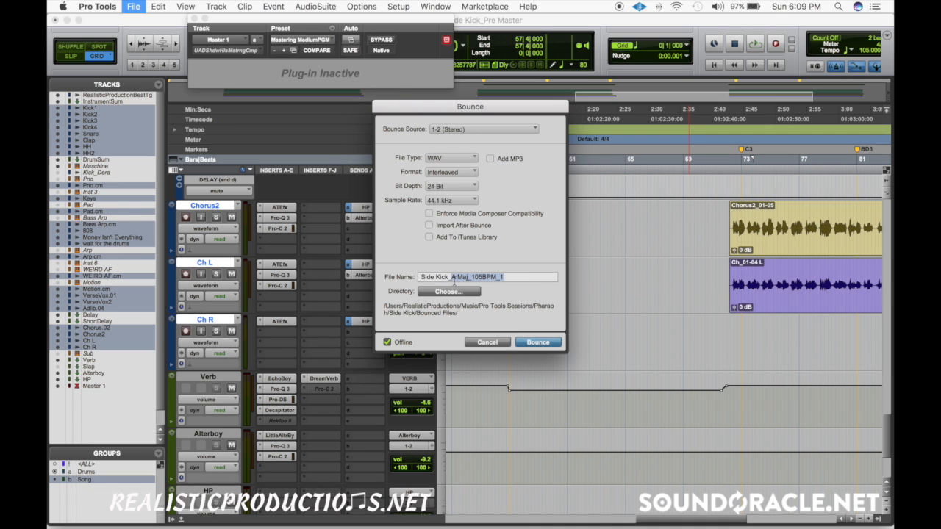
{"action": "type", "text": "Pharaoh_Premaster_10"}
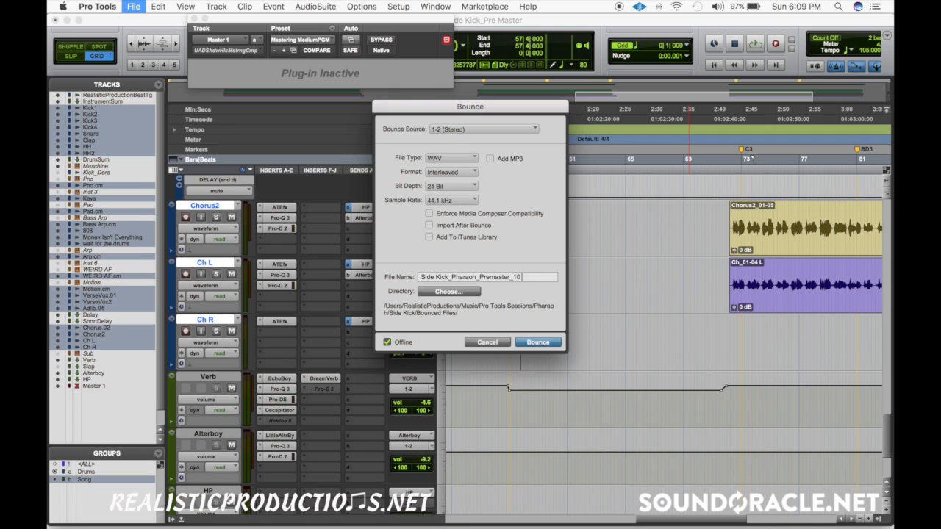
{"action": "type", "text": " March 2019"}
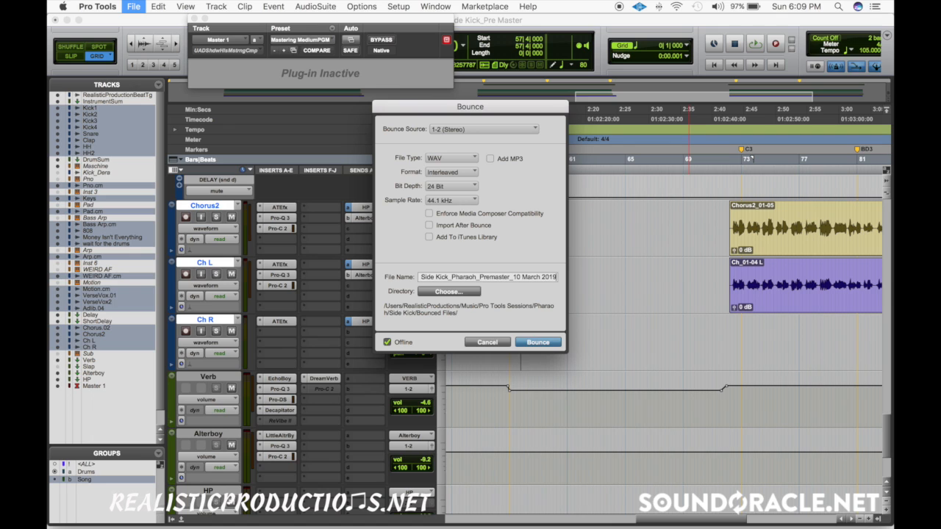